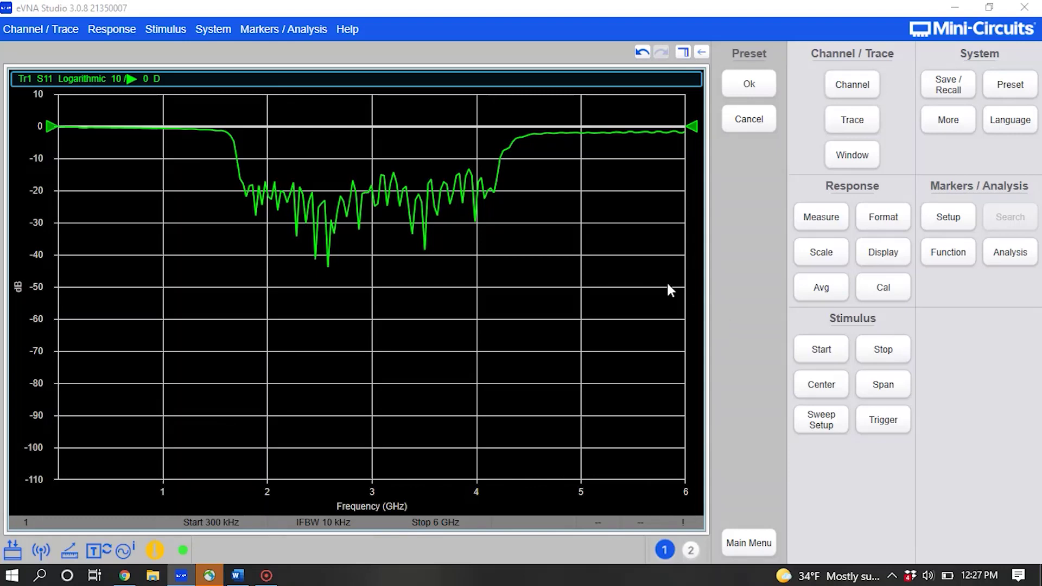
Switch the trace to S21 transmission and check the 300 kHz to 6 GHz stimulus range.
left_click(821, 210)
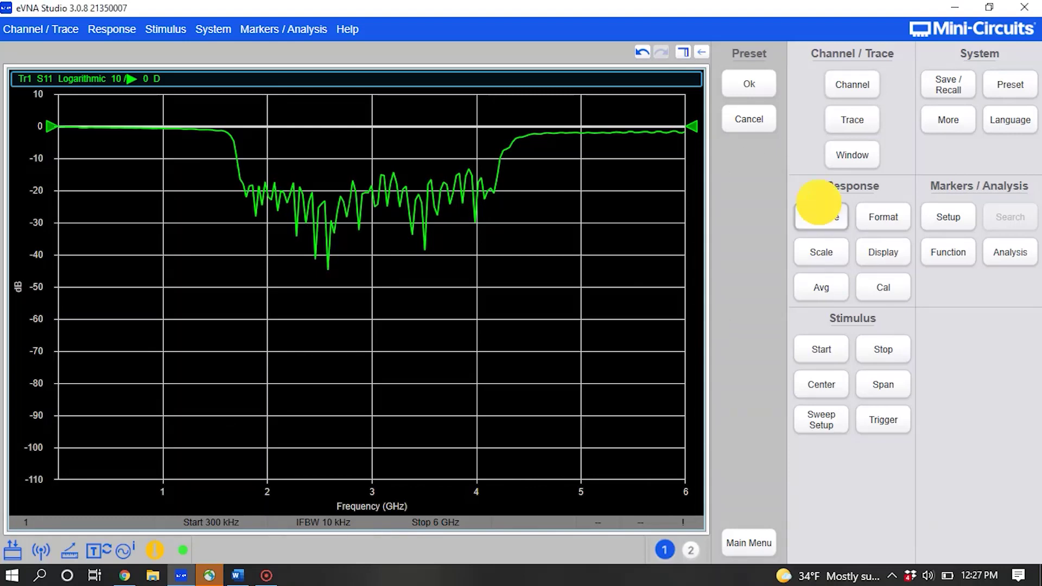
left_click(754, 121)
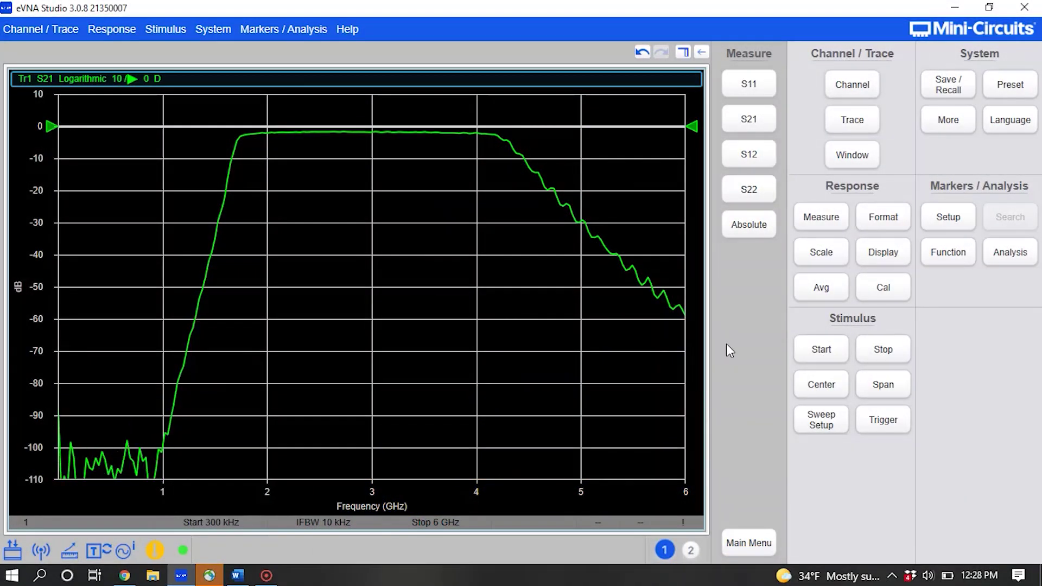
left_click(821, 349)
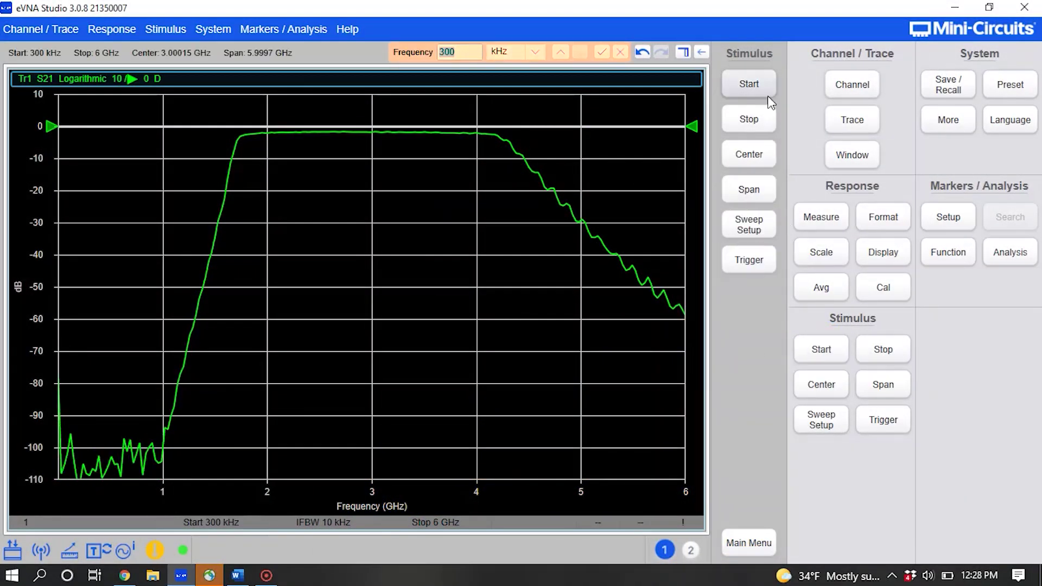
left_click(770, 114)
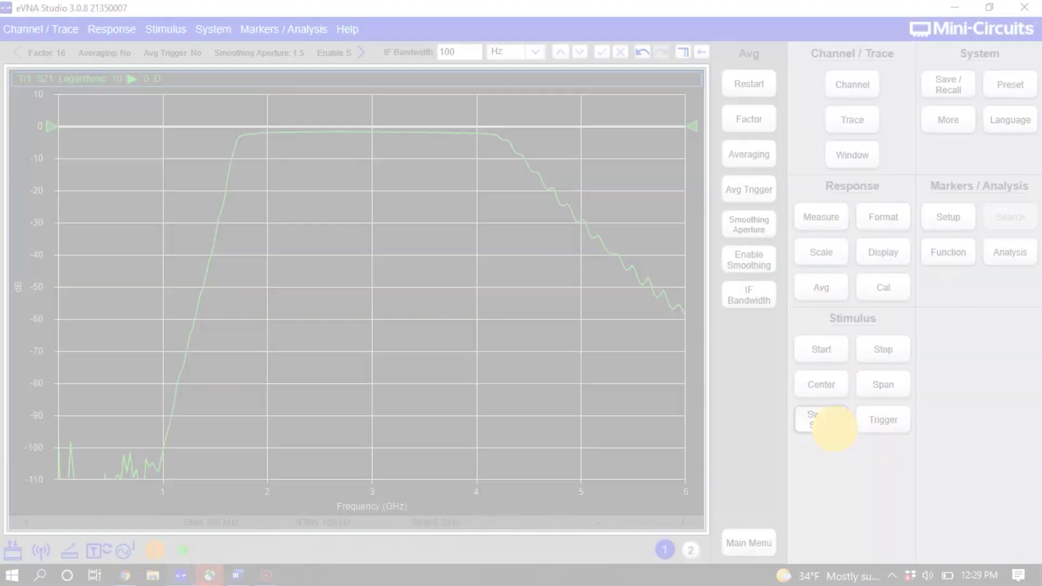
Raise the sweep to 401 points.
left_click(821, 420)
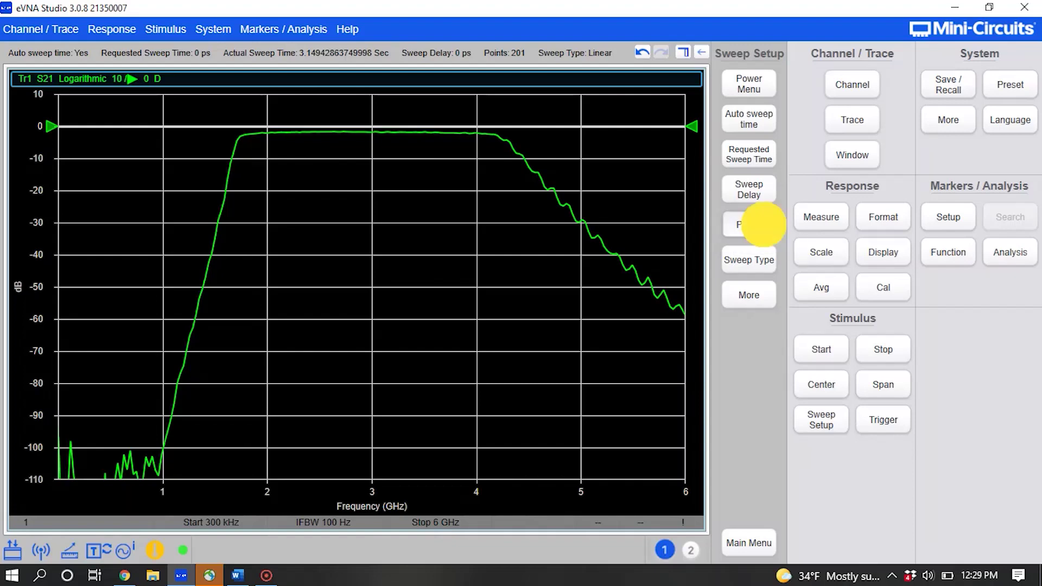
left_click(764, 223)
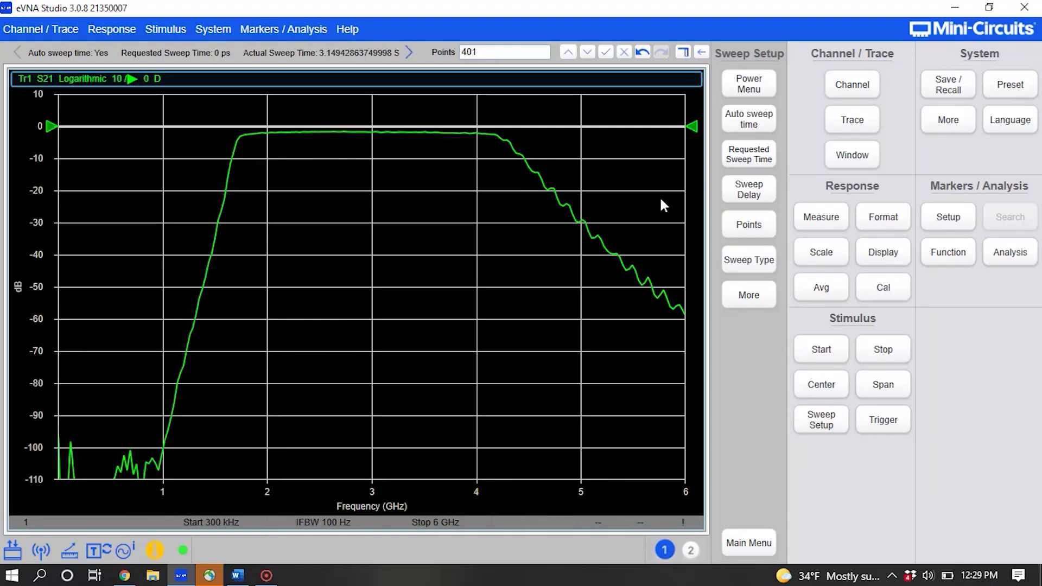
type("401")
key("Return")
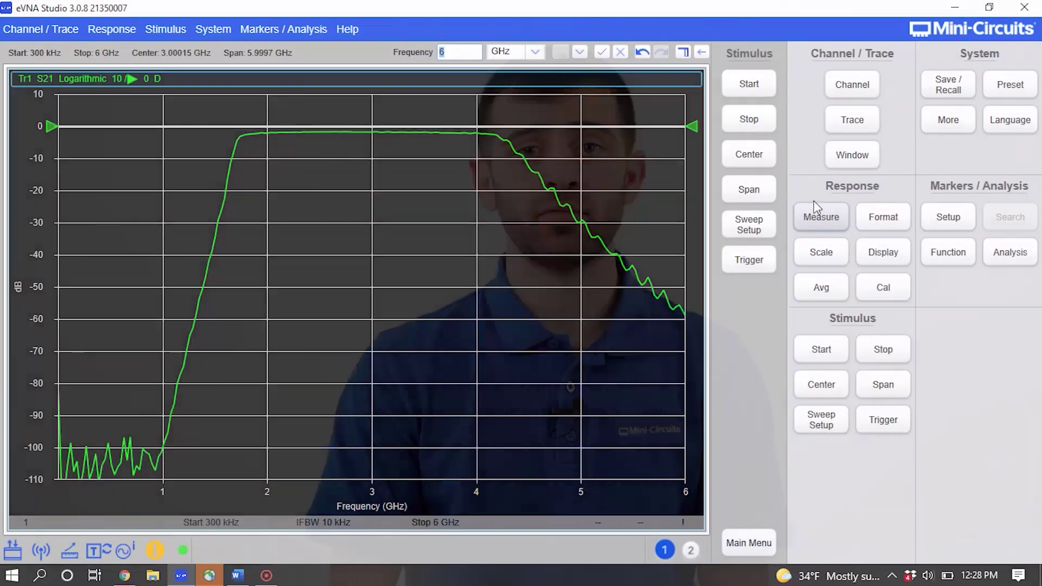
Set the IF bandwidth to 100 Hz, down from 10 kHz.
left_click(825, 281)
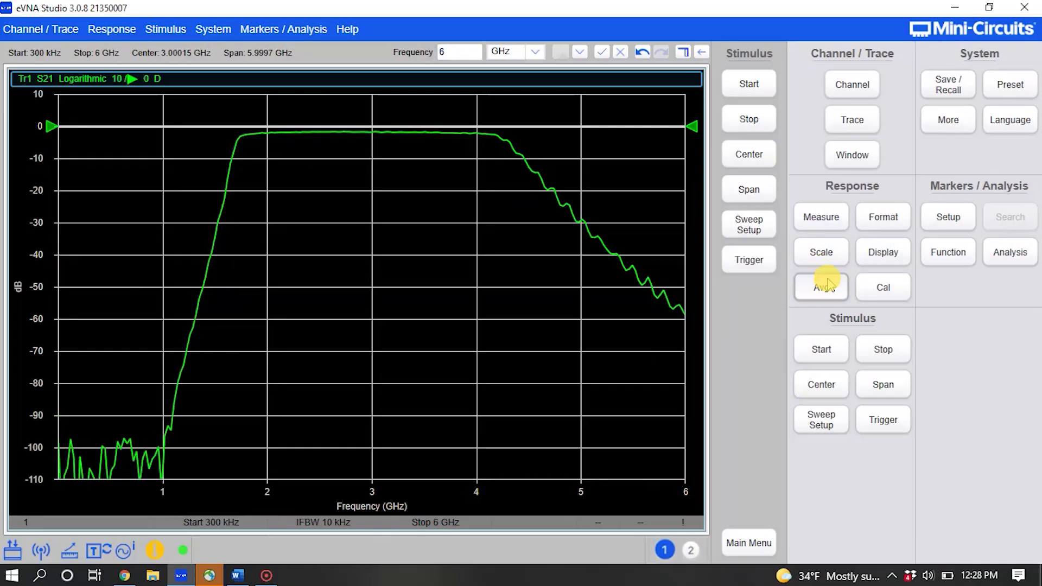
left_click(760, 289)
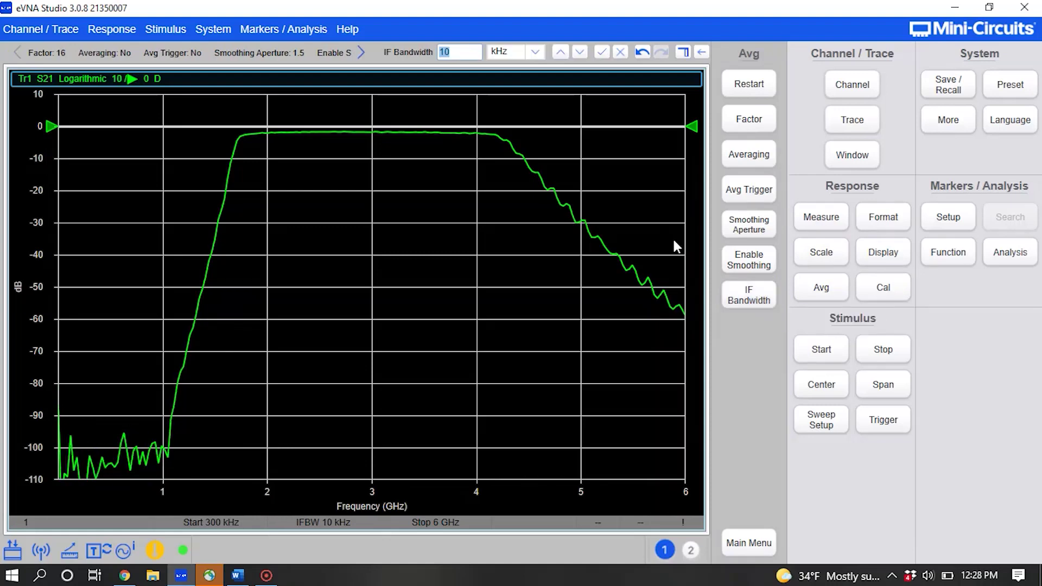
left_click(544, 51)
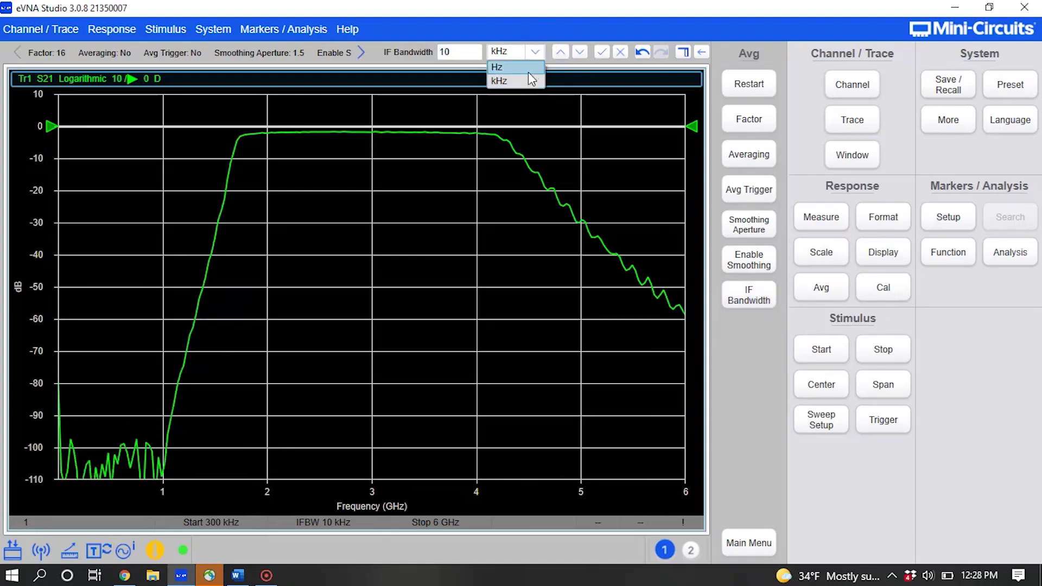
left_click(460, 50)
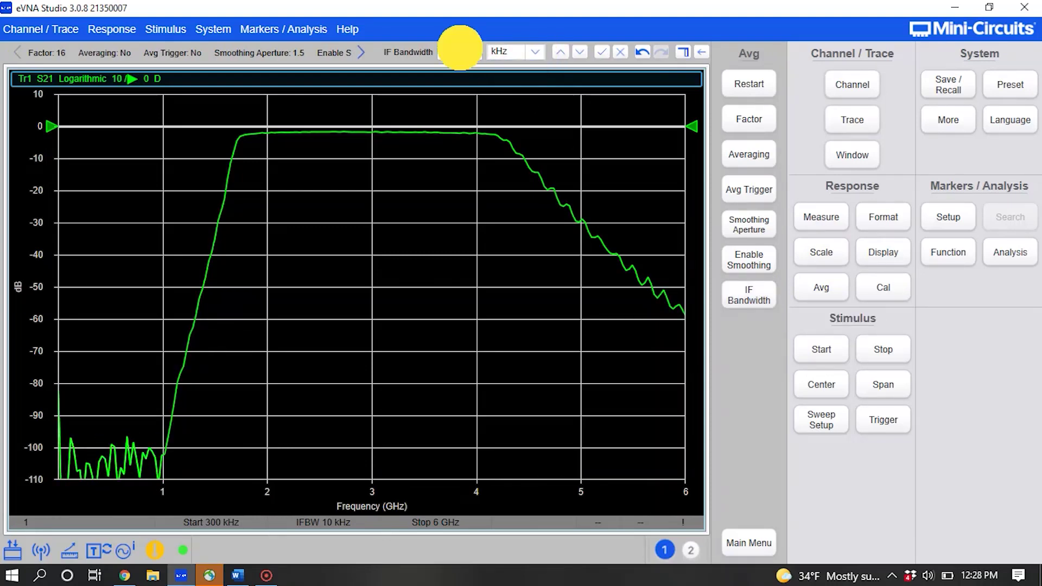
type("00")
left_click(524, 50)
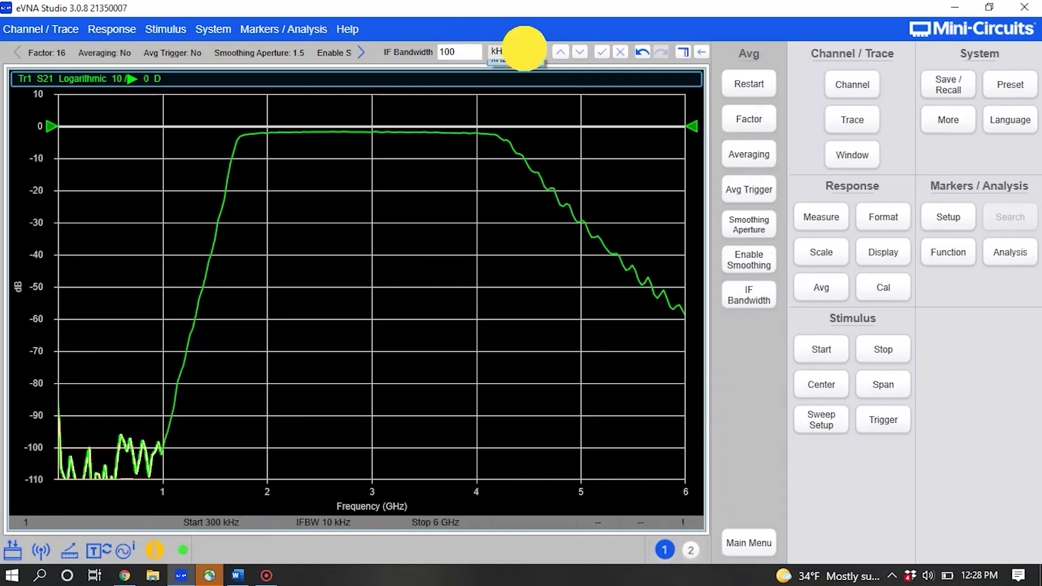
left_click(519, 70)
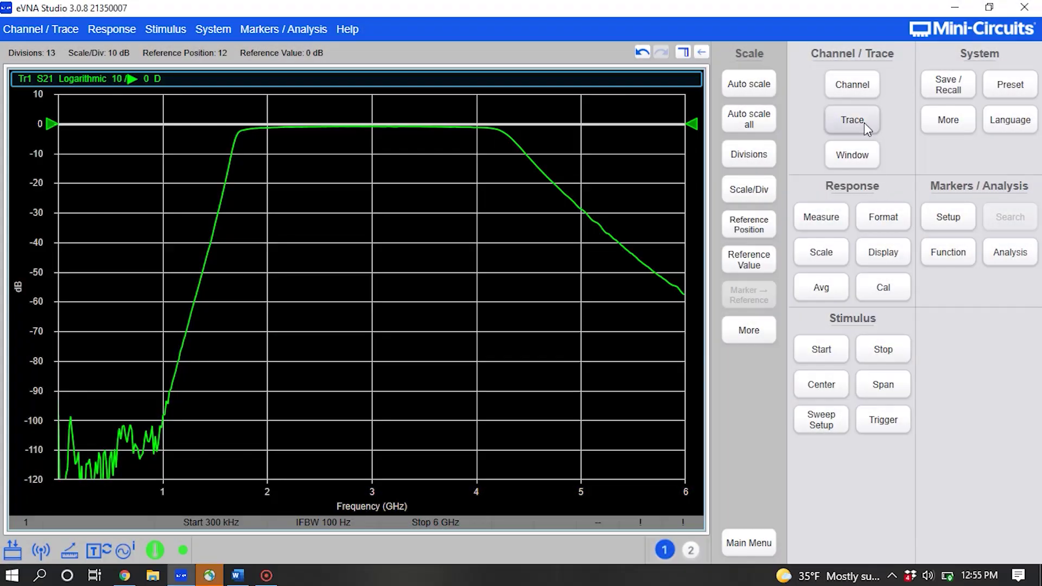
Increase the number of displayed traces to four.
left_click(864, 122)
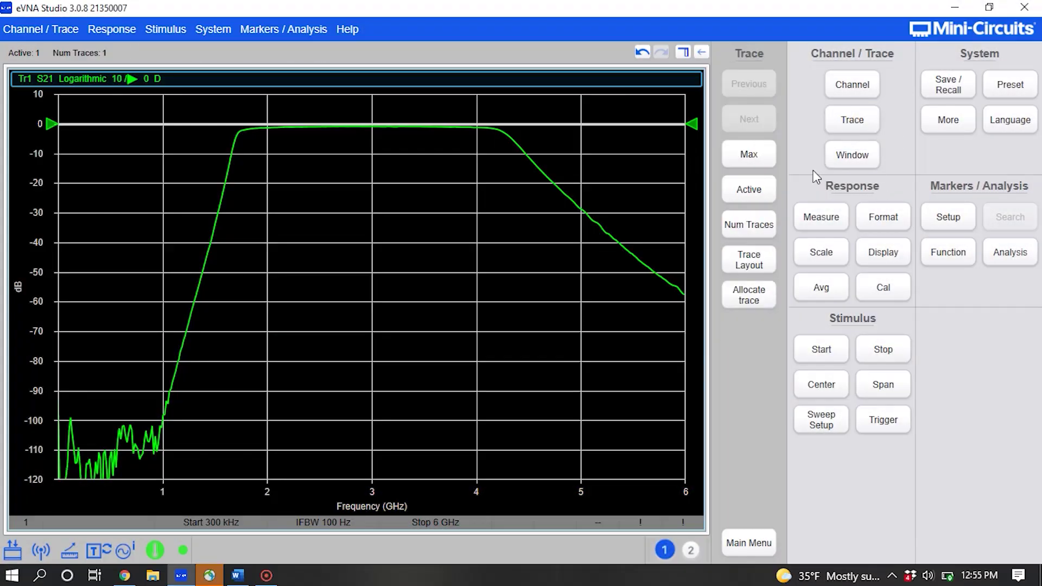
left_click(757, 226)
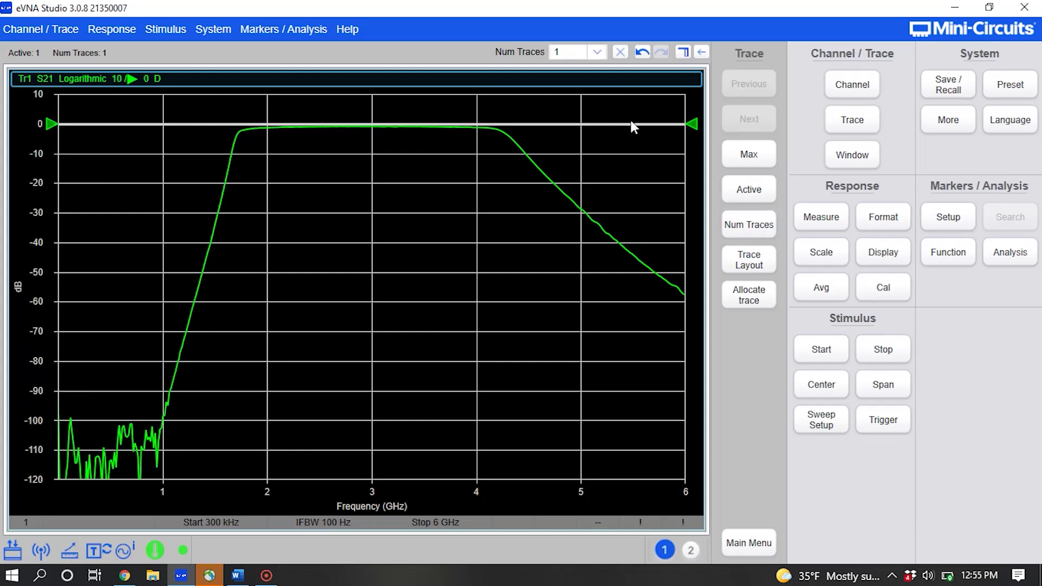
left_click(577, 57)
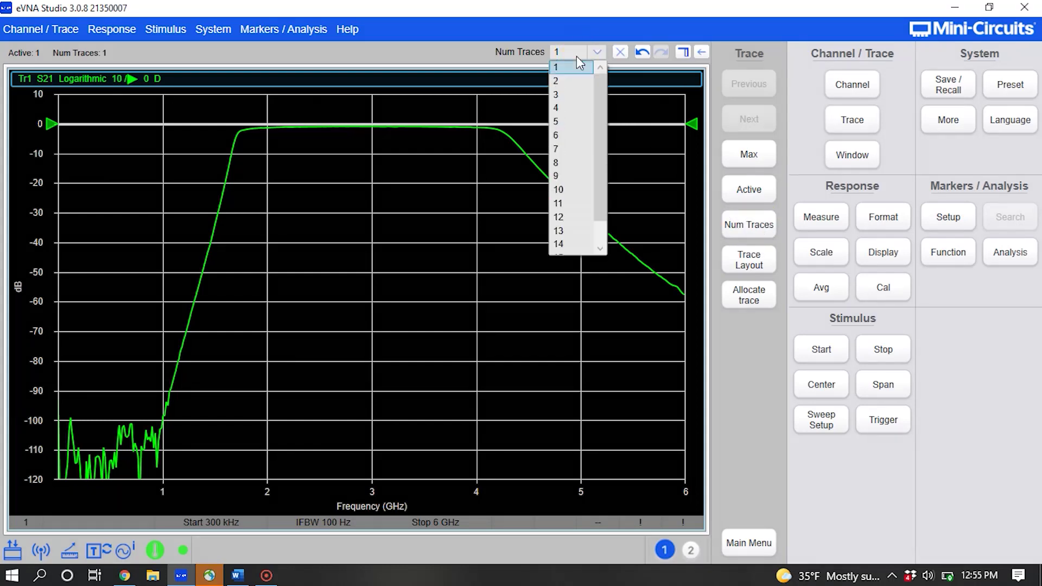
left_click(565, 108)
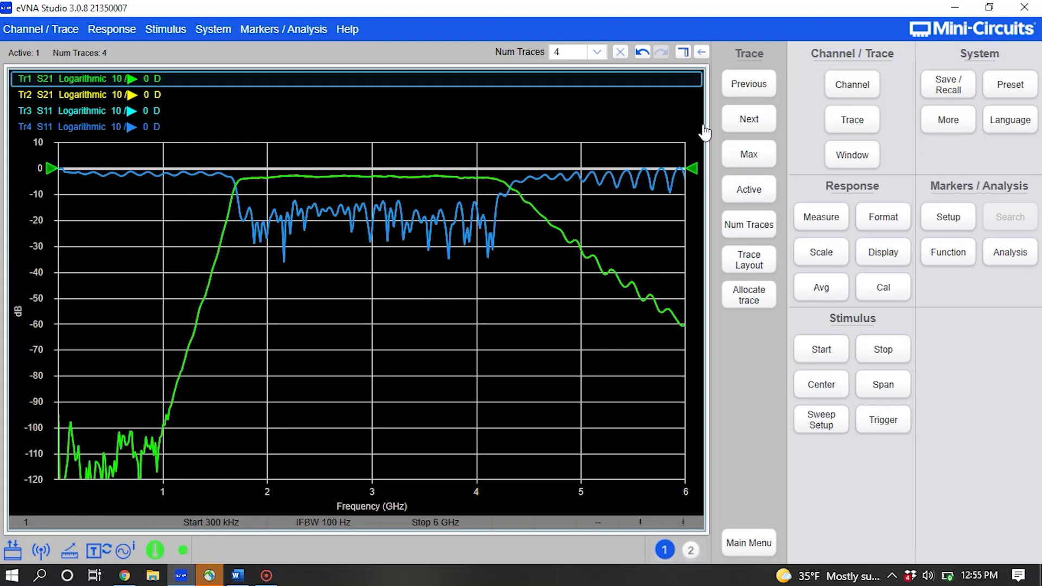
Arrange the traces in two stacked graphs: S11 and S22 on top, S21 and S12 below.
left_click(852, 163)
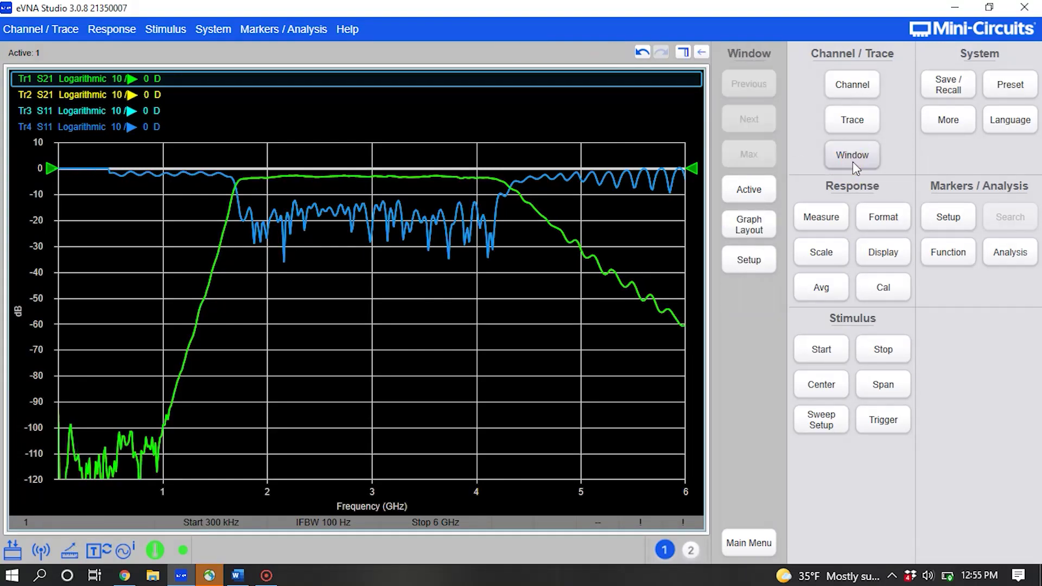
left_click(752, 227)
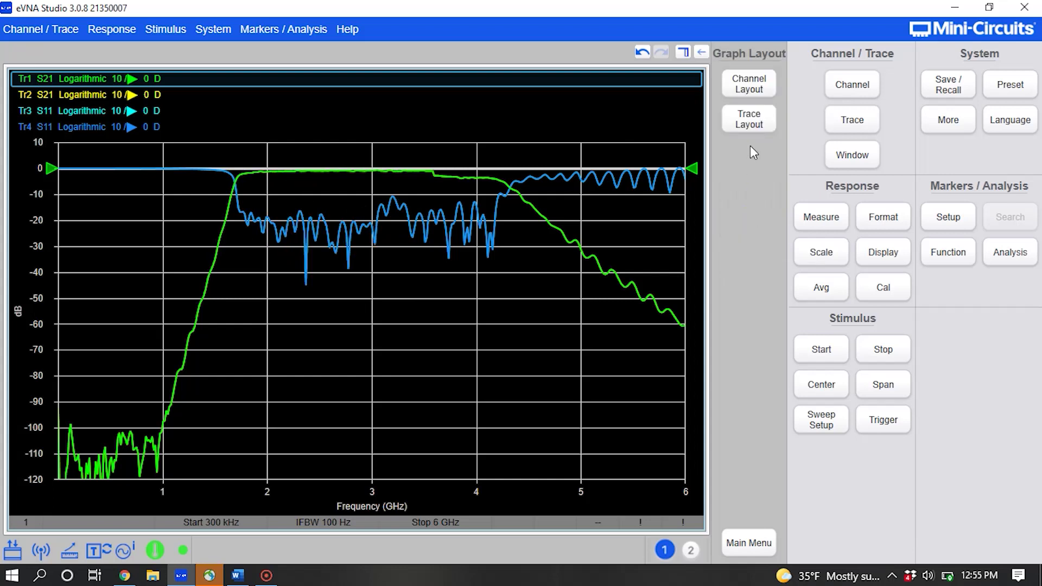
left_click(749, 120)
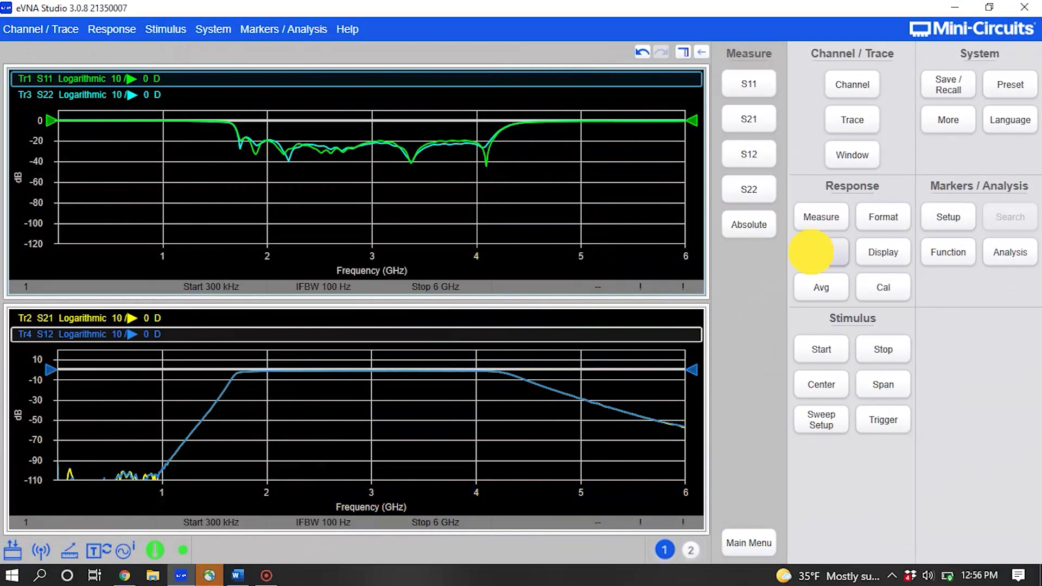
Set the top graph's S11 scale to 5 dB per division.
left_click(803, 250)
left_click(757, 190)
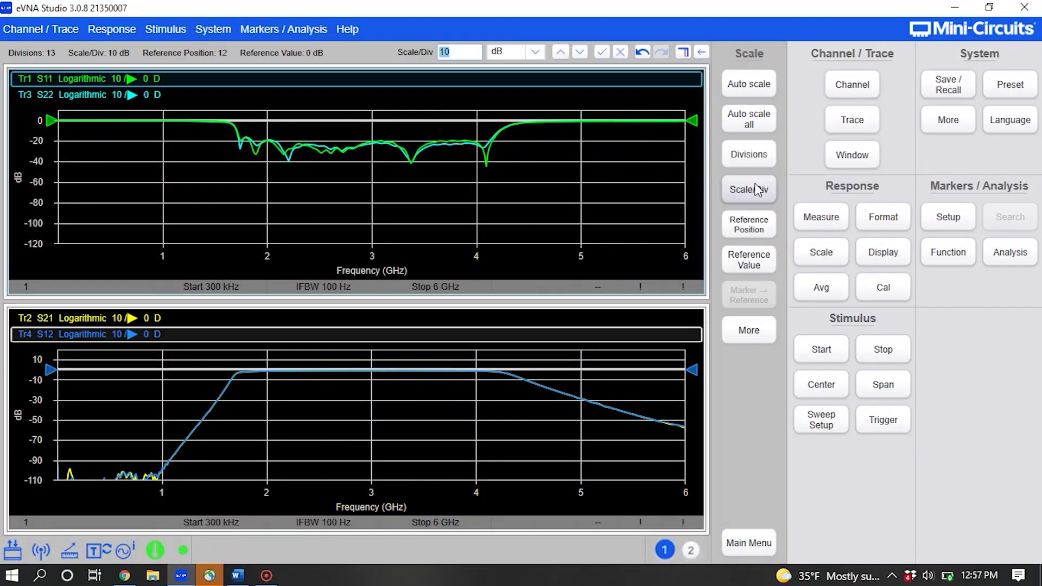
type("5")
key("Return")
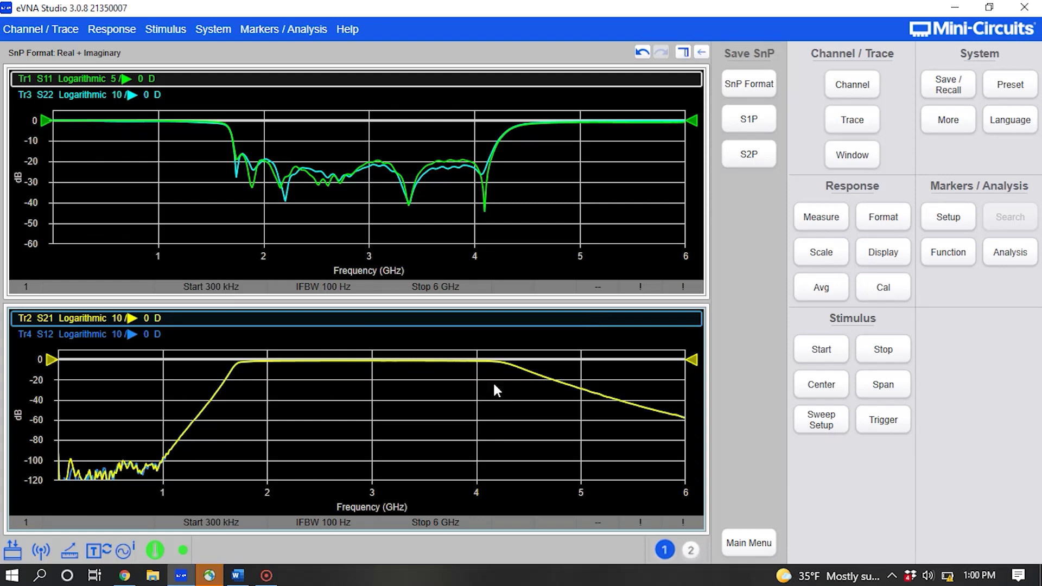
Display the trace as a Smith chart with R+jX marker readout.
left_click(884, 221)
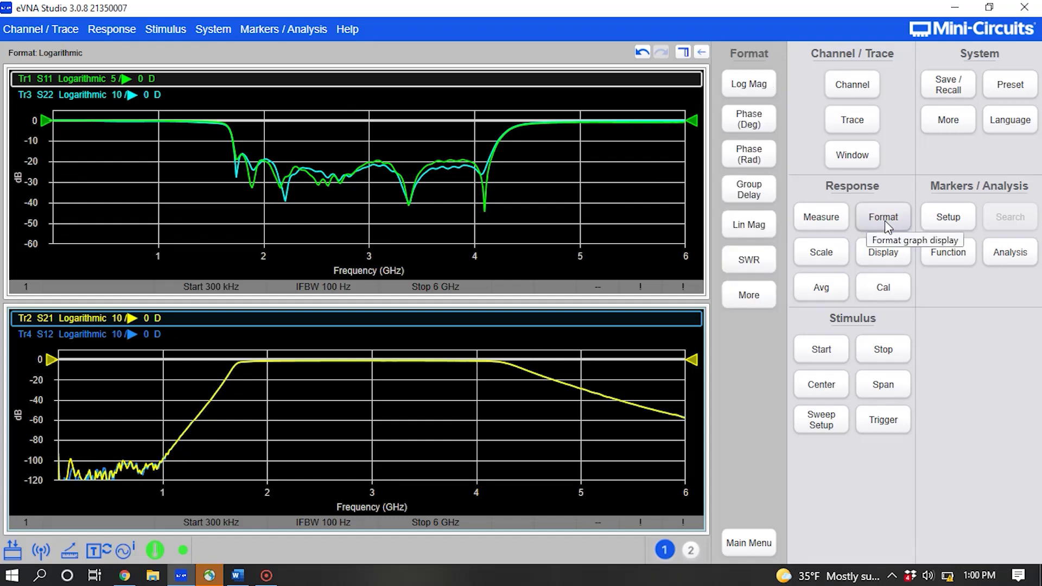
left_click(758, 290)
left_click(754, 264)
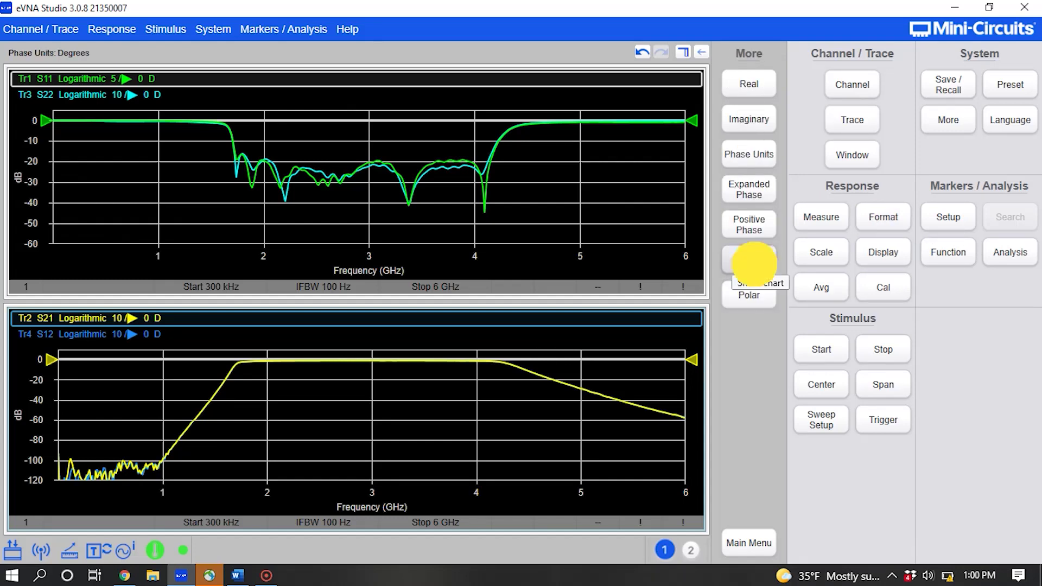
left_click(760, 188)
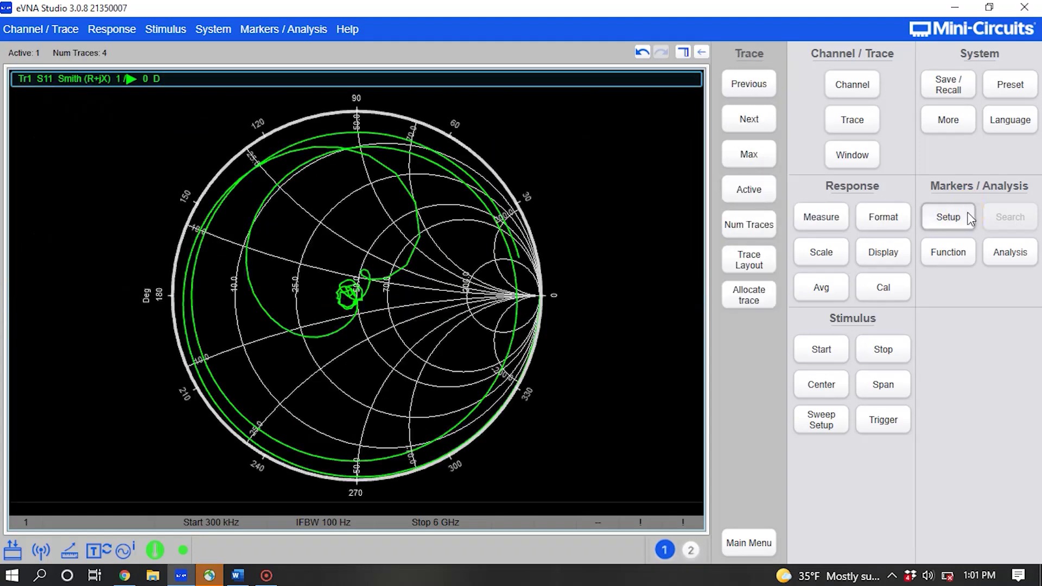
Add Marker 1 and drag it along the trace to 2.445 GHz.
left_click(949, 215)
left_click(763, 86)
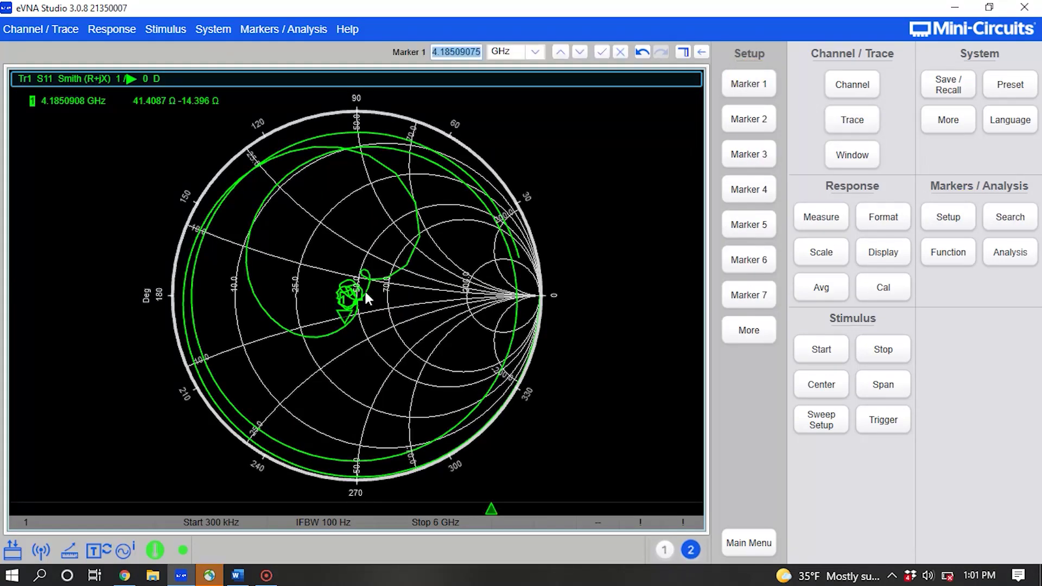
mouse_move(344, 320)
left_mouse_down()
mouse_move(406, 267)
mouse_move(376, 268)
mouse_move(357, 294)
left_mouse_up()
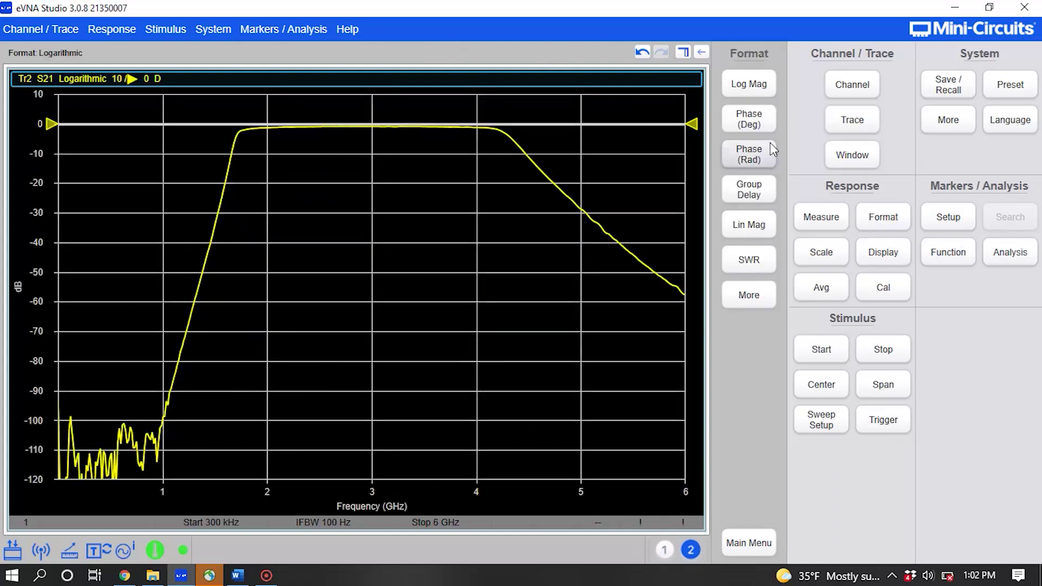
Show S21 as group delay at 1E-09 s per division.
left_click(763, 184)
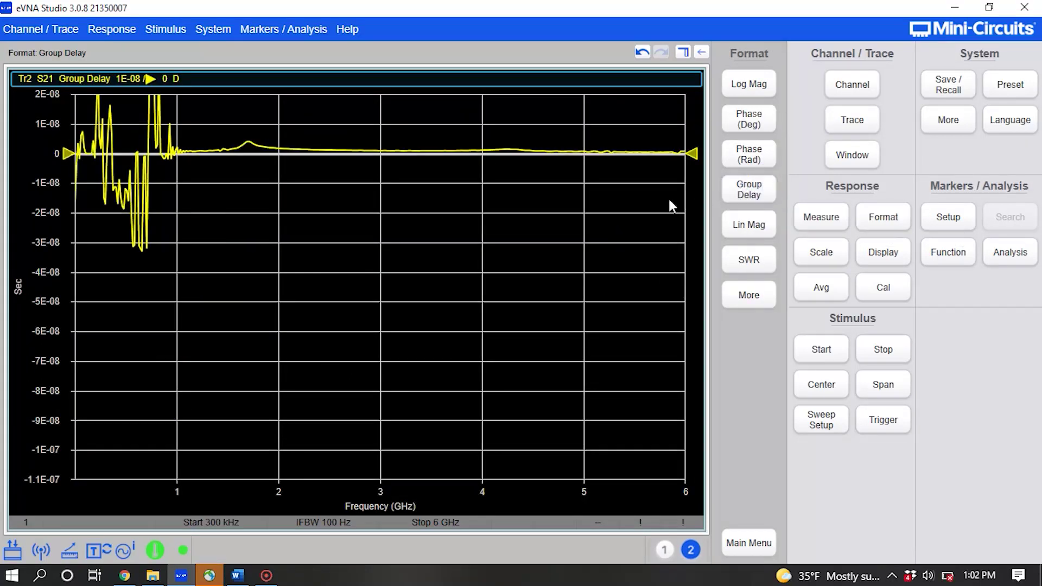
left_click(821, 253)
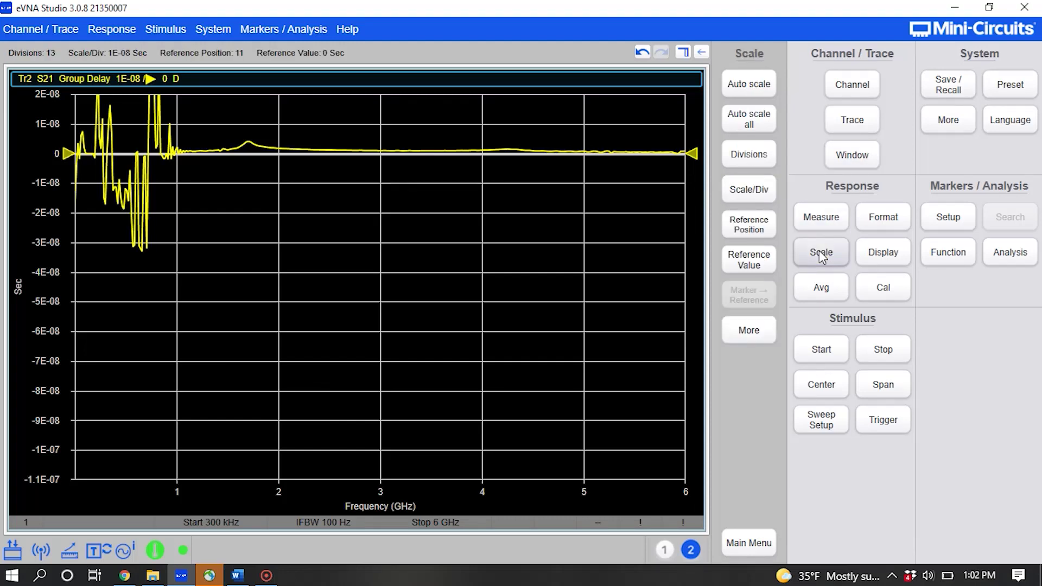
left_click(754, 190)
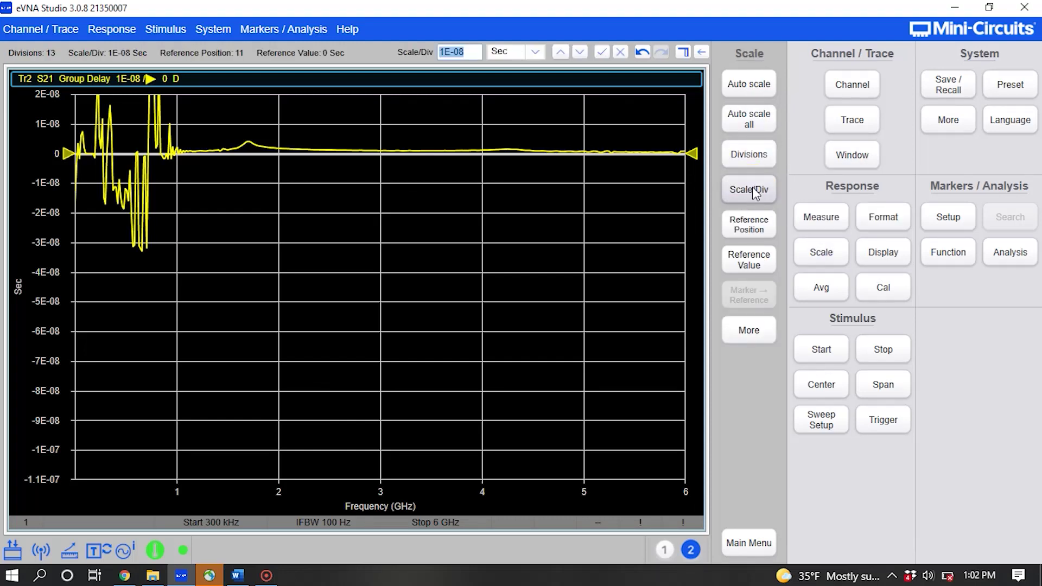
left_click(462, 52)
key("BackSpace")
type("9")
key("Return")
Add Marker 1 and drag it to 3.36 GHz, reading 967.603 ps.
left_click(948, 217)
left_click(749, 84)
mouse_move(292, 408)
left_mouse_down()
mouse_move(332, 398)
mouse_move(370, 414)
mouse_move(411, 414)
left_mouse_up()
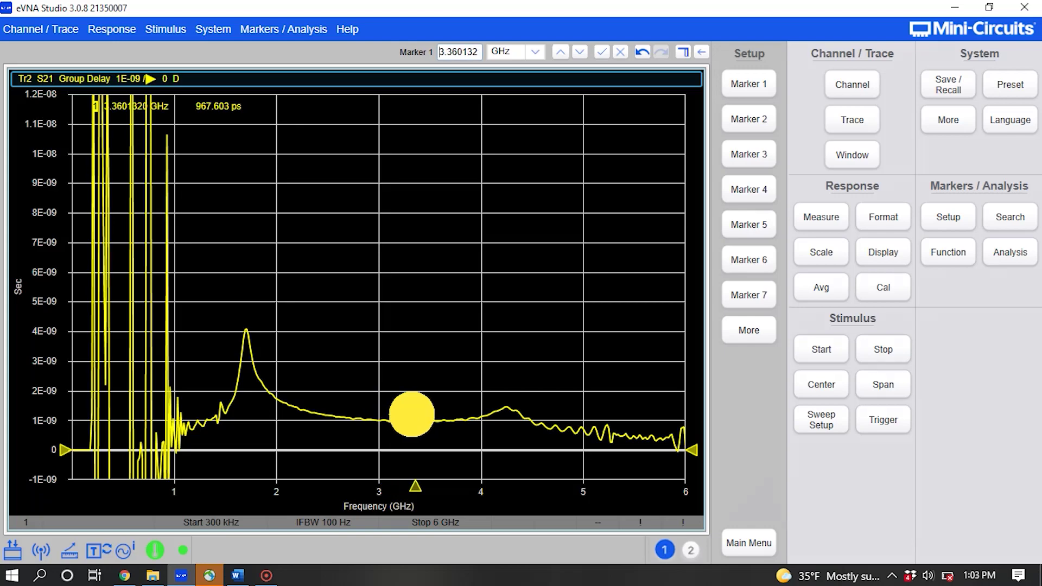